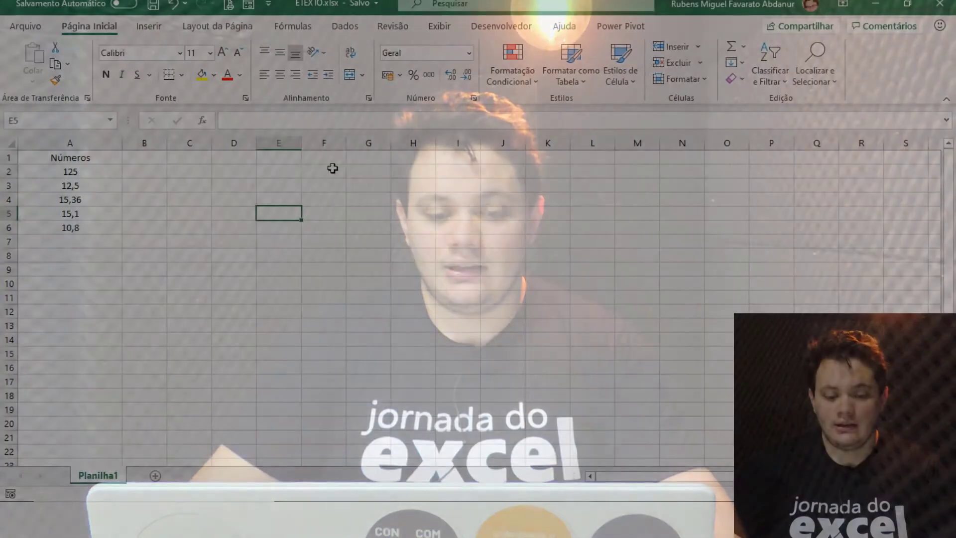
# - Put sample text in F1 and test it with an ÉTEXTO formula
pyautogui.click(333, 168)
pyautogui.click(335, 156)
pyautogui.write('=')
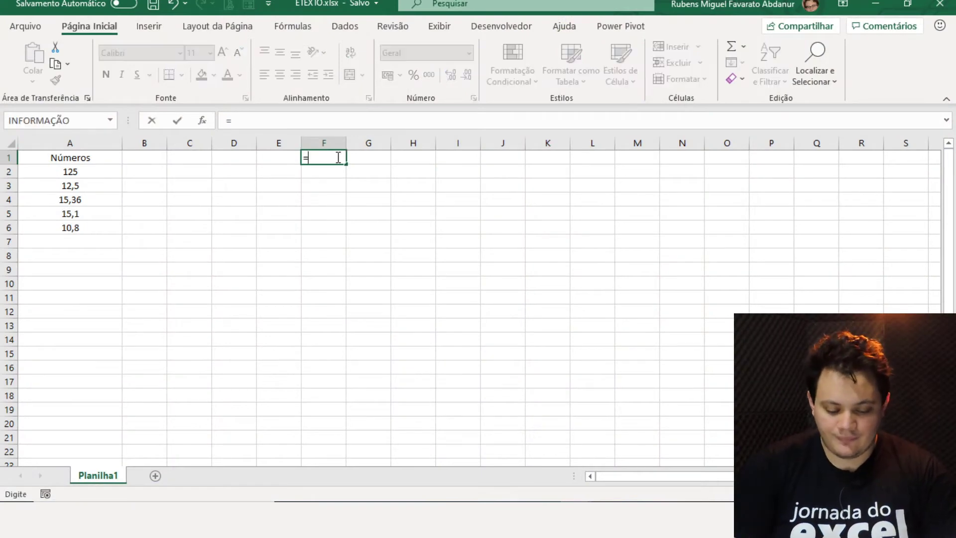
pyautogui.press('BackSpace')
pyautogui.write('Ruben')
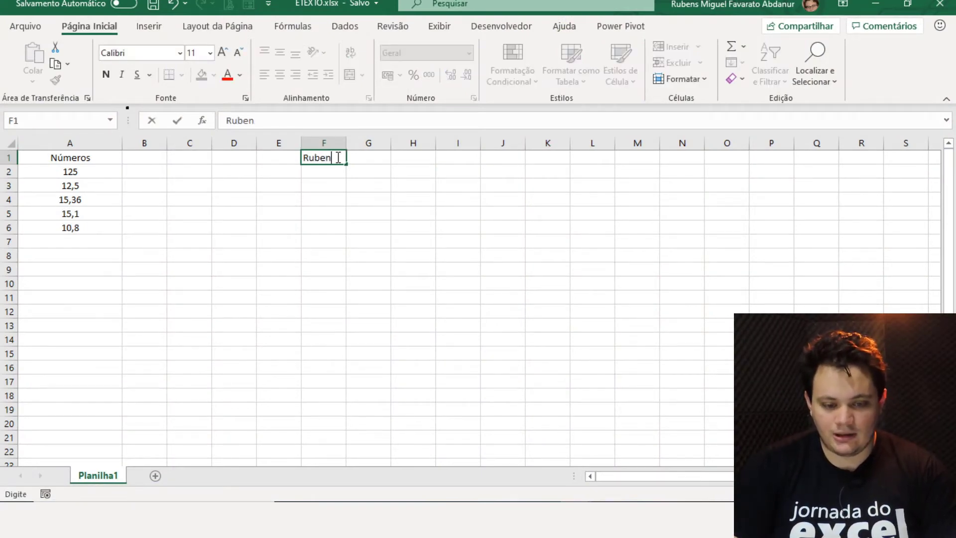
pyautogui.press('Return')
pyautogui.write('=')
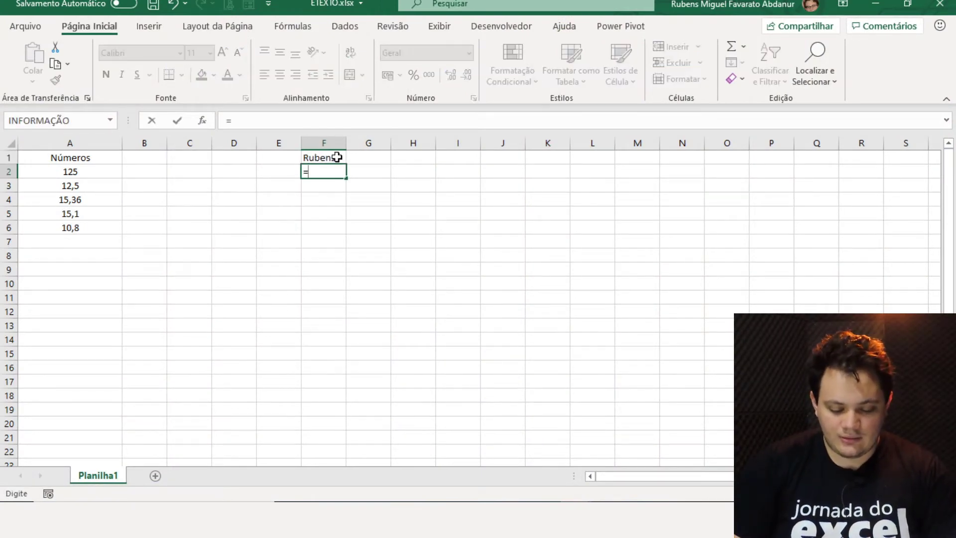
pyautogui.write('éte')
pyautogui.press('Tab')
pyautogui.click(332, 157)
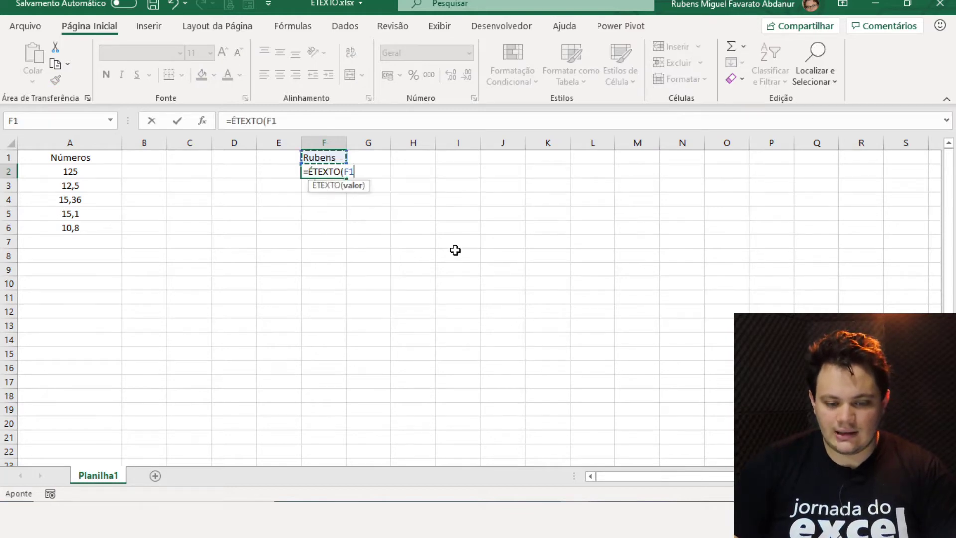
pyautogui.press('Return')
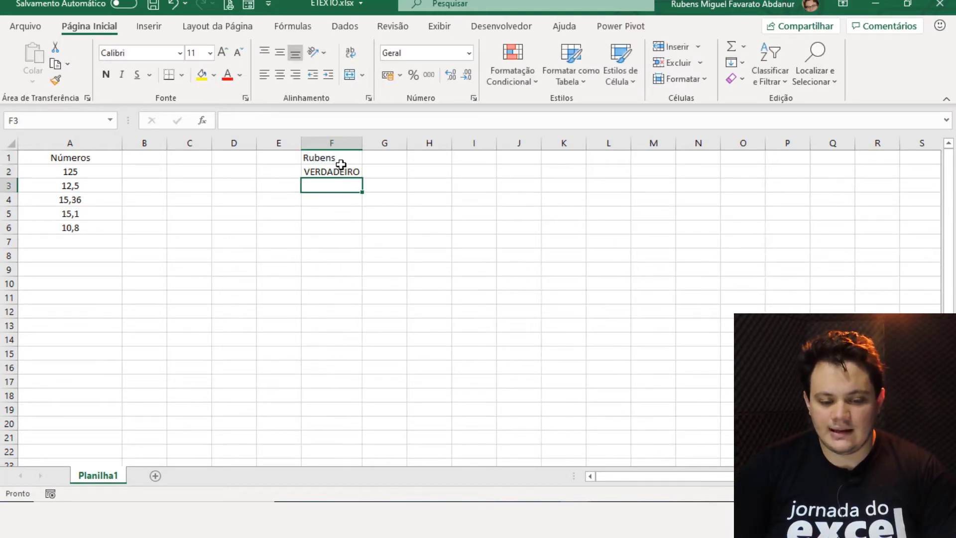
pyautogui.click(340, 159)
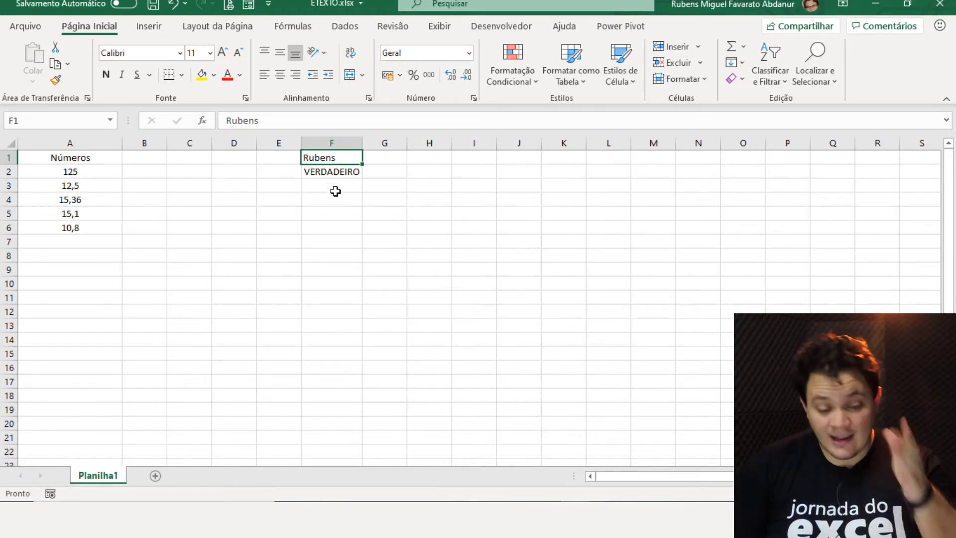
# - Replace the F1 sample with 50 so the test shows FALSO, then clear the column F test cells
pyautogui.click(337, 191)
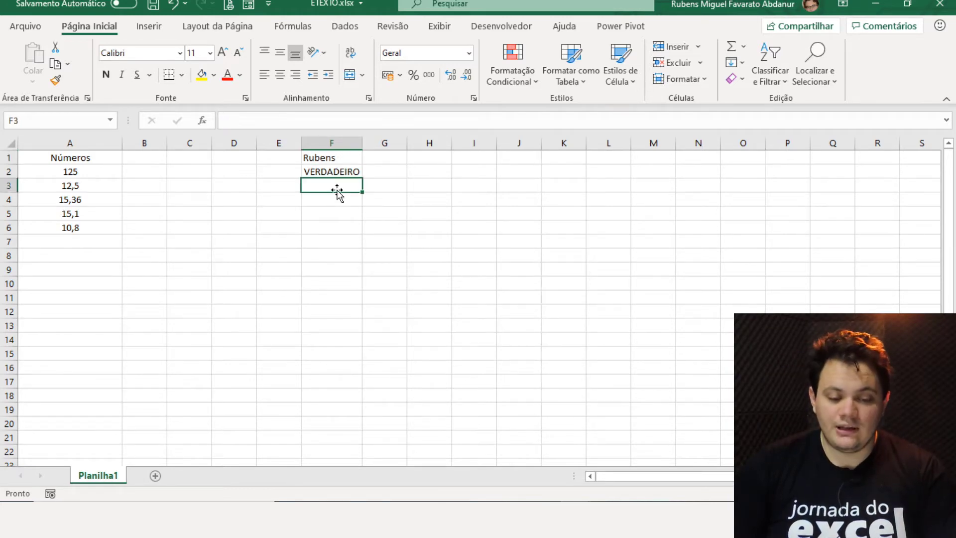
pyautogui.click(349, 159)
pyautogui.write('50')
pyautogui.press('Return')
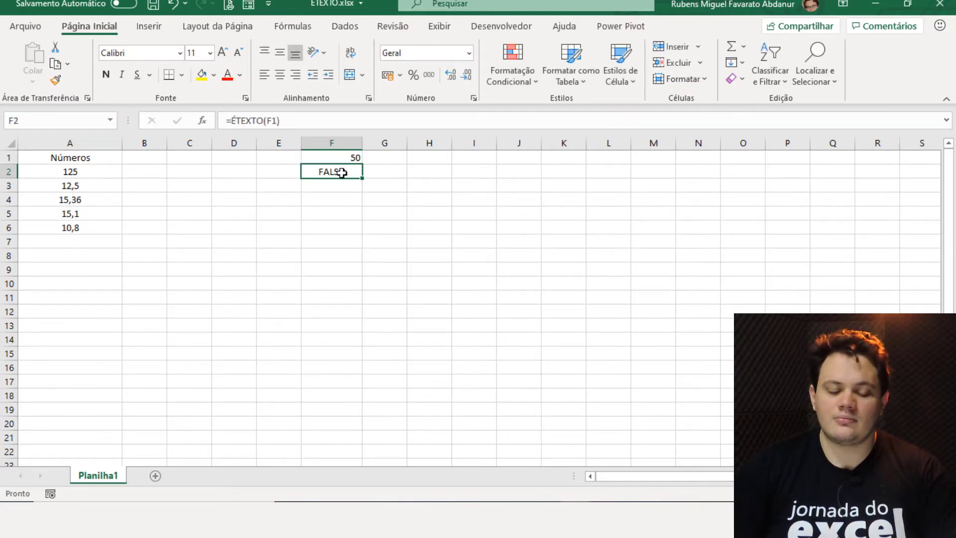
pyautogui.moveTo(336, 191); pyautogui.dragTo(324, 125)
pyautogui.press('Delete')
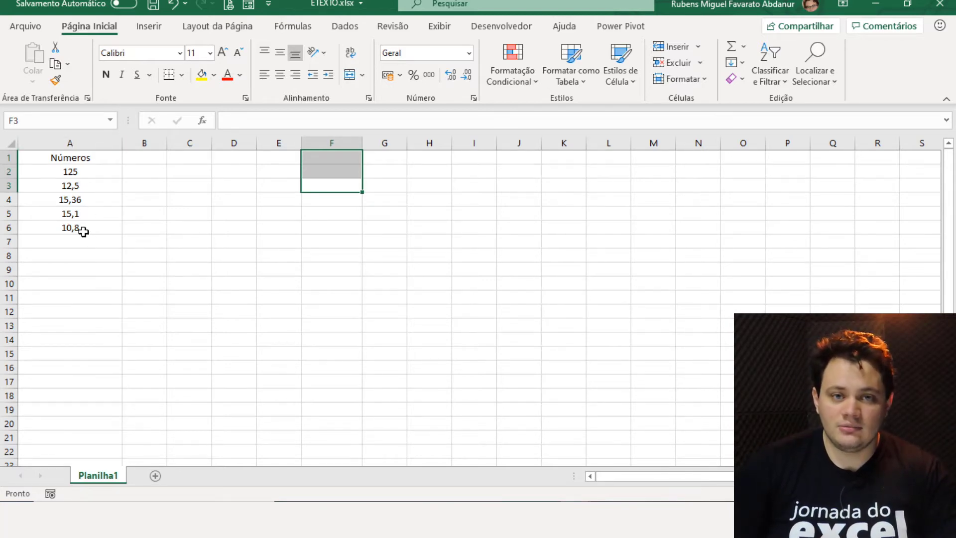
# - Enter =SOMA(A2:A6) in C2 to total the Números values
pyautogui.click(192, 171)
pyautogui.write('=')
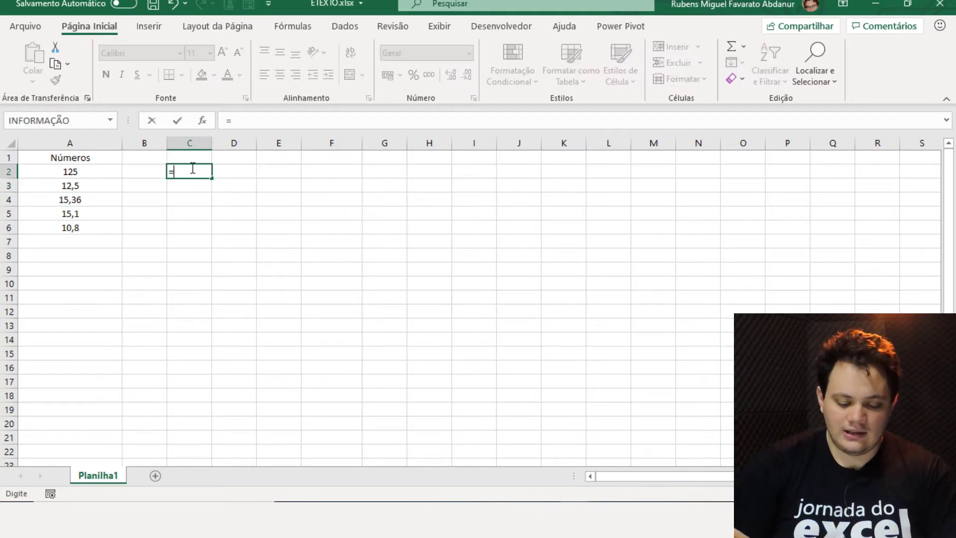
pyautogui.write('soma')
pyautogui.press('Tab')
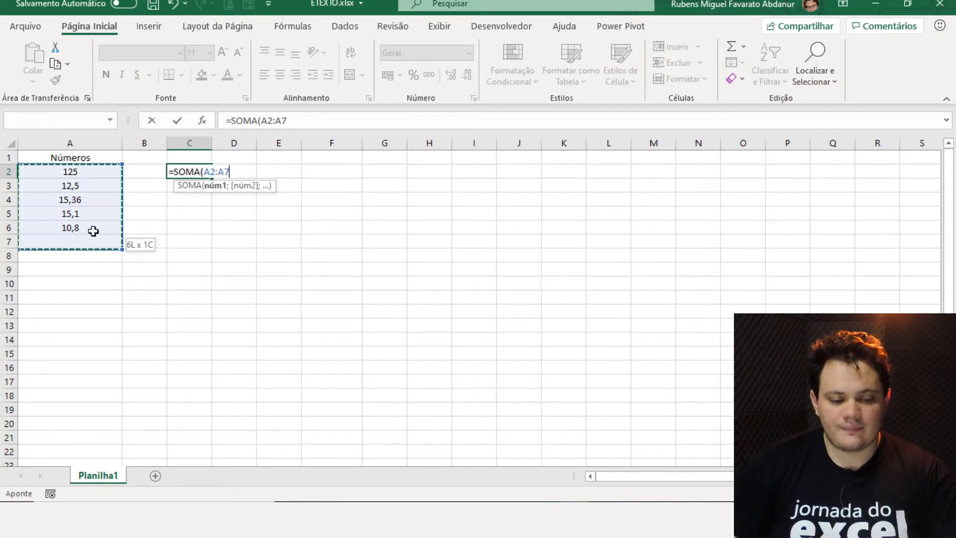
pyautogui.moveTo(88, 170); pyautogui.dragTo(80, 227)
pyautogui.press('Return')
pyautogui.click(189, 174)
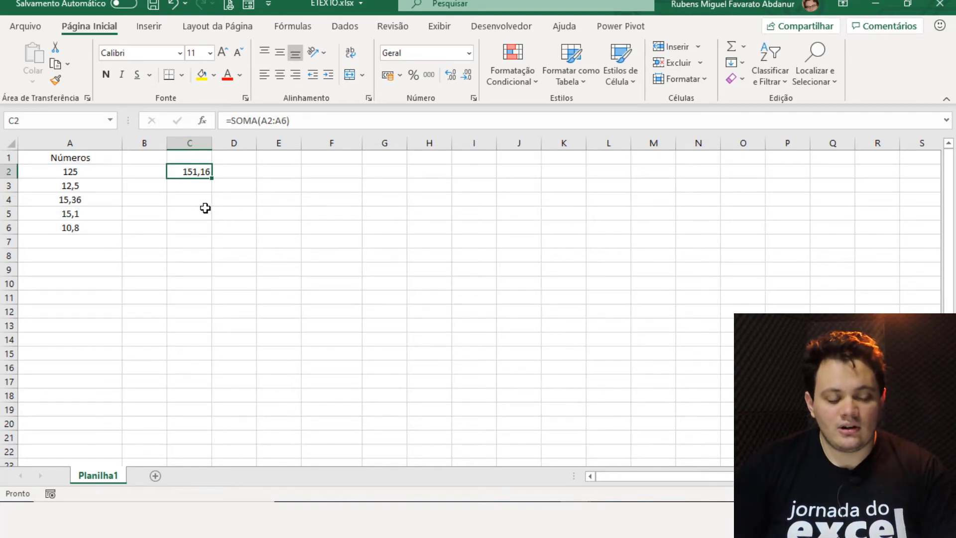
# - Inspect how A3 (12,5), A4 and A5 (15,1) are stored and compare with the C2 sum
pyautogui.click(82, 199)
pyautogui.click(65, 185)
pyautogui.click(67, 201)
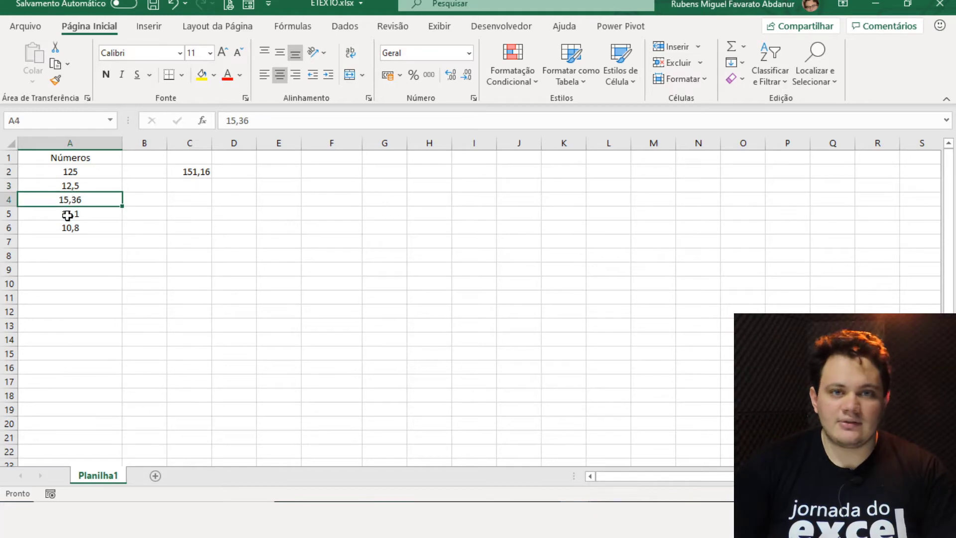
pyautogui.click(69, 240)
pyautogui.click(70, 213)
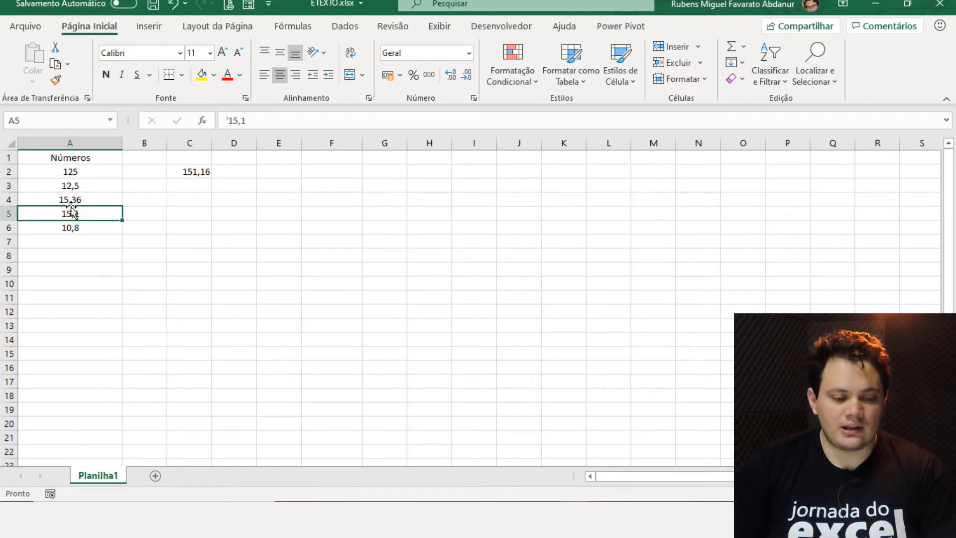
pyautogui.click(70, 200)
pyautogui.click(76, 183)
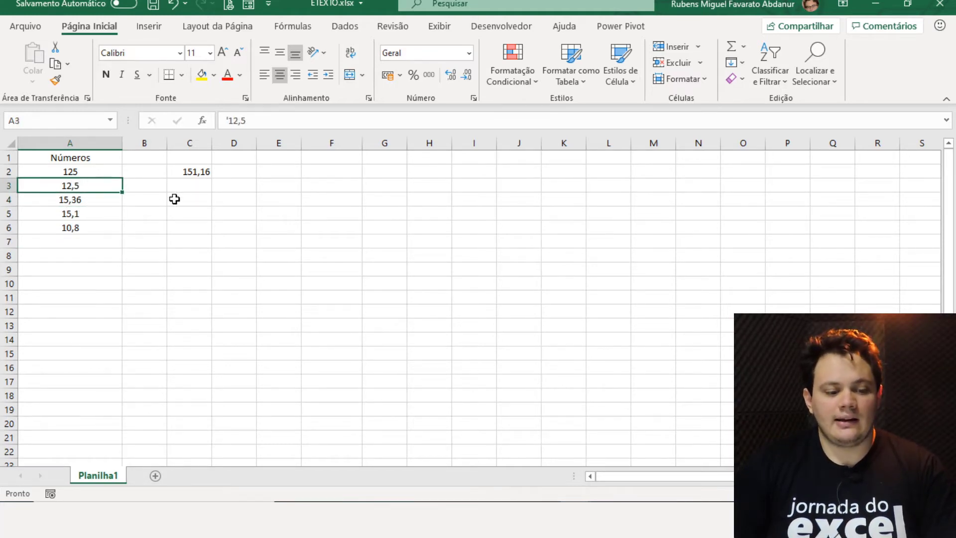
pyautogui.moveTo(107, 171); pyautogui.dragTo(105, 225)
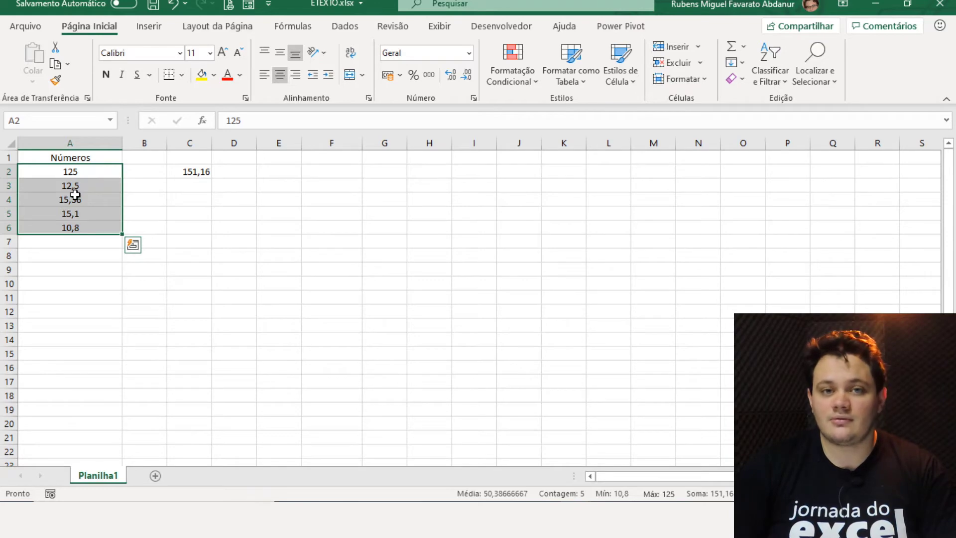
pyautogui.click(194, 173)
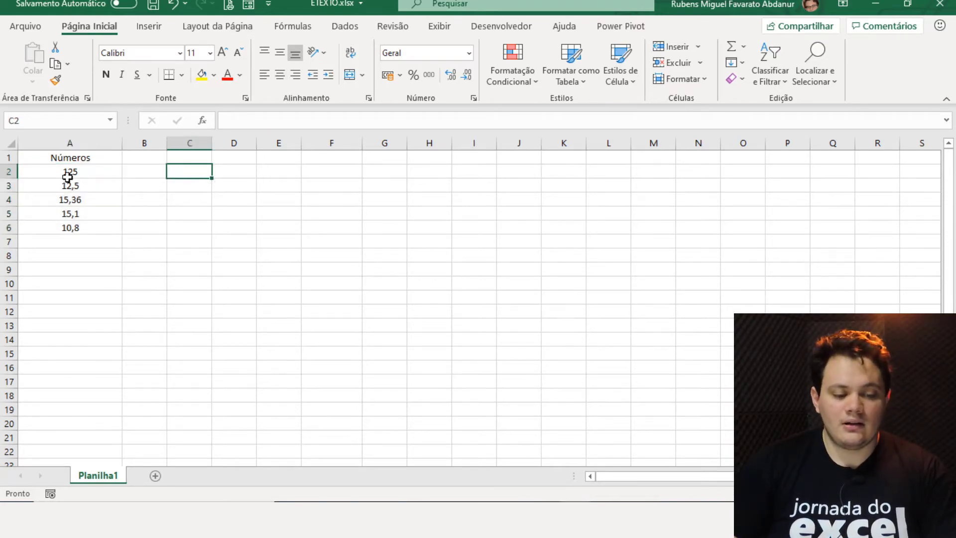
# - Create a formula-based conditional rule =ÉTEXTO($A2) for A2:A6
pyautogui.moveTo(70, 173); pyautogui.dragTo(87, 226)
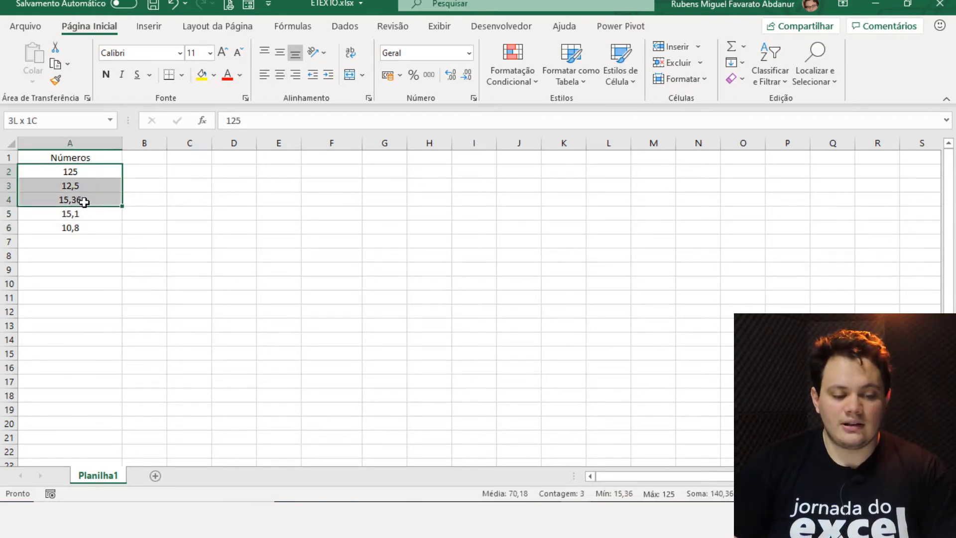
pyautogui.click(512, 67)
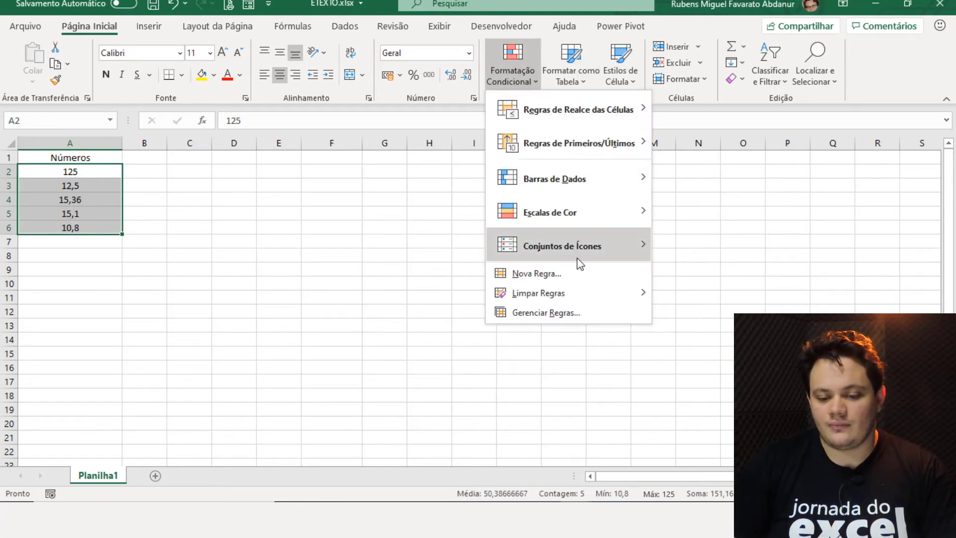
pyautogui.click(576, 272)
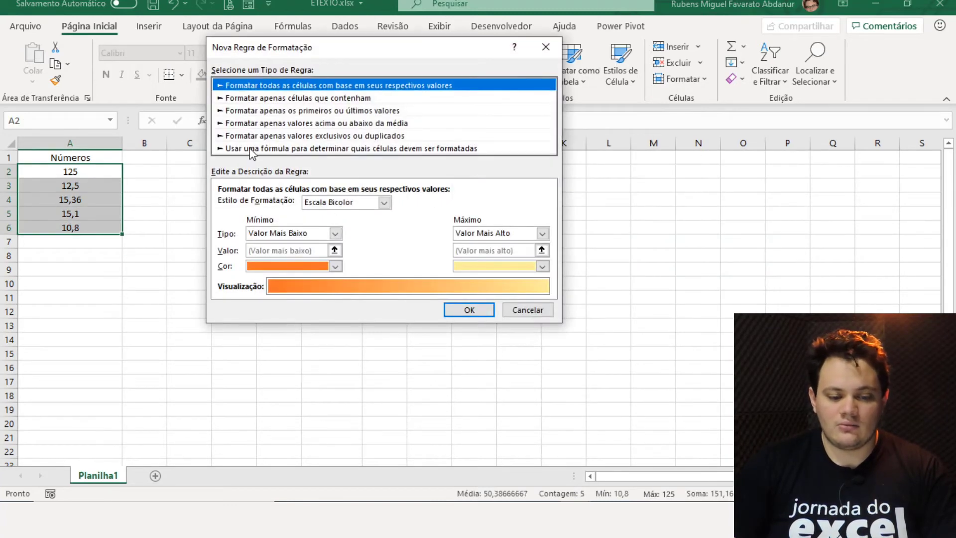
pyautogui.click(251, 148)
pyautogui.click(289, 206)
pyautogui.write('=')
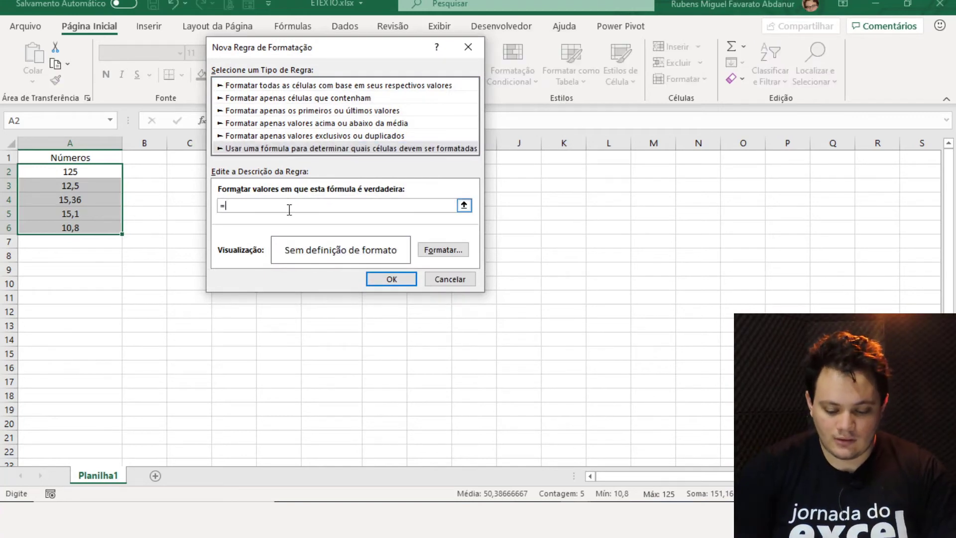
pyautogui.write('ÉTEXTO')
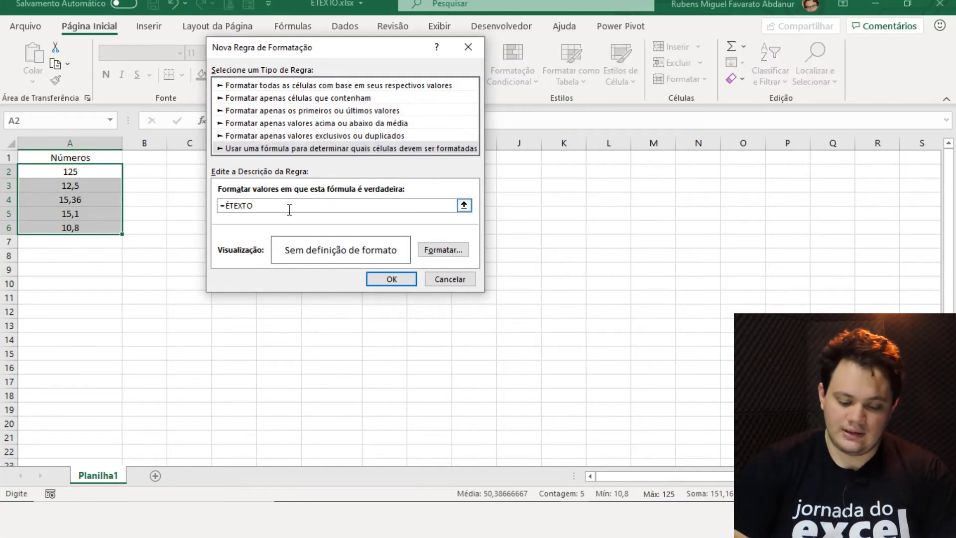
pyautogui.write('(')
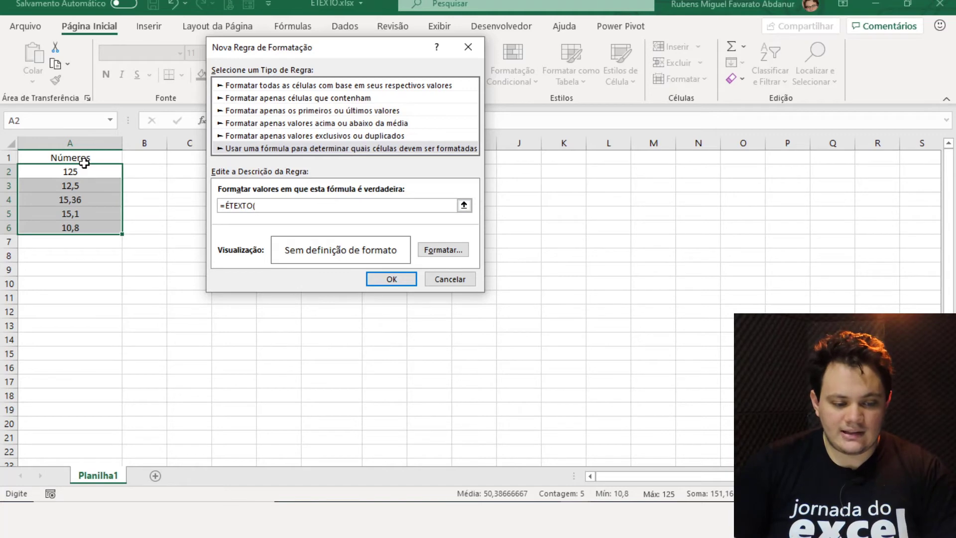
pyautogui.click(84, 173)
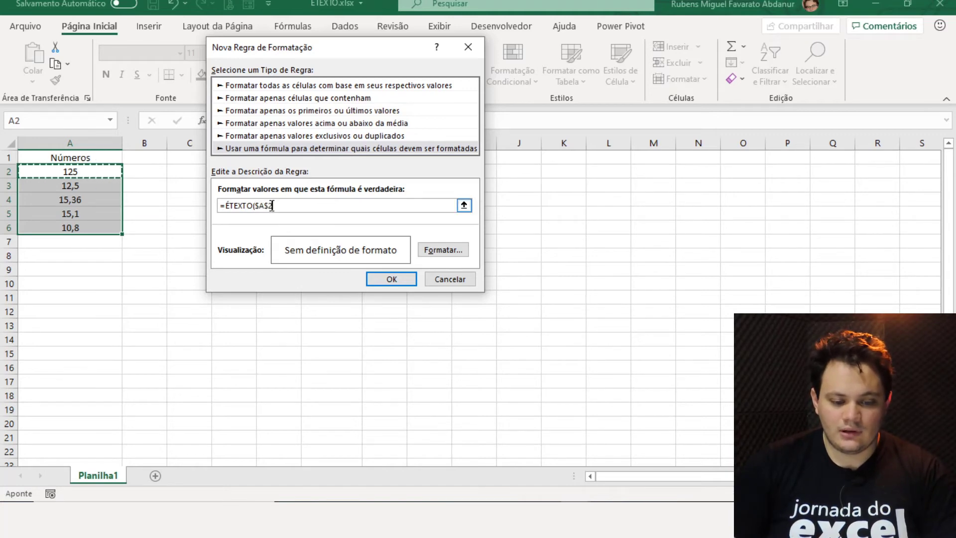
pyautogui.write(')')
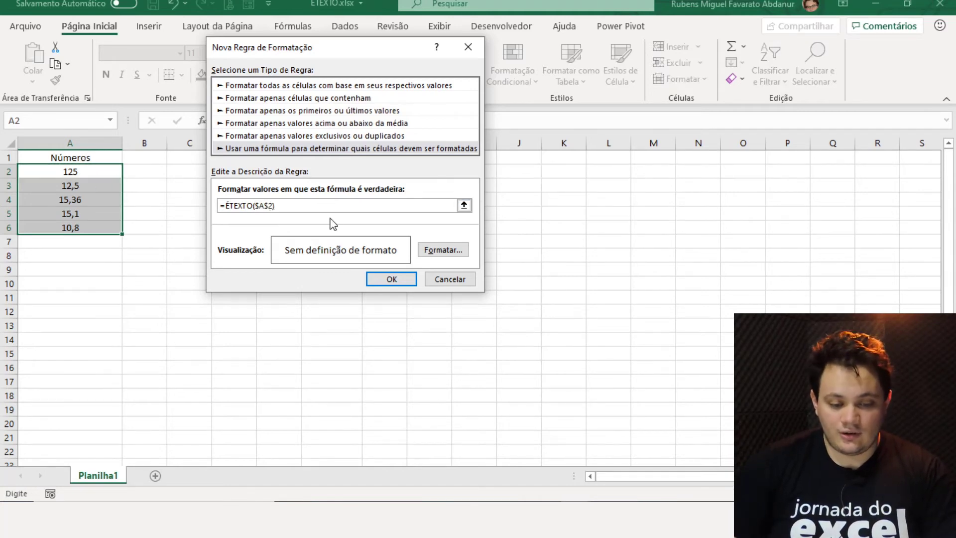
pyautogui.click(270, 205)
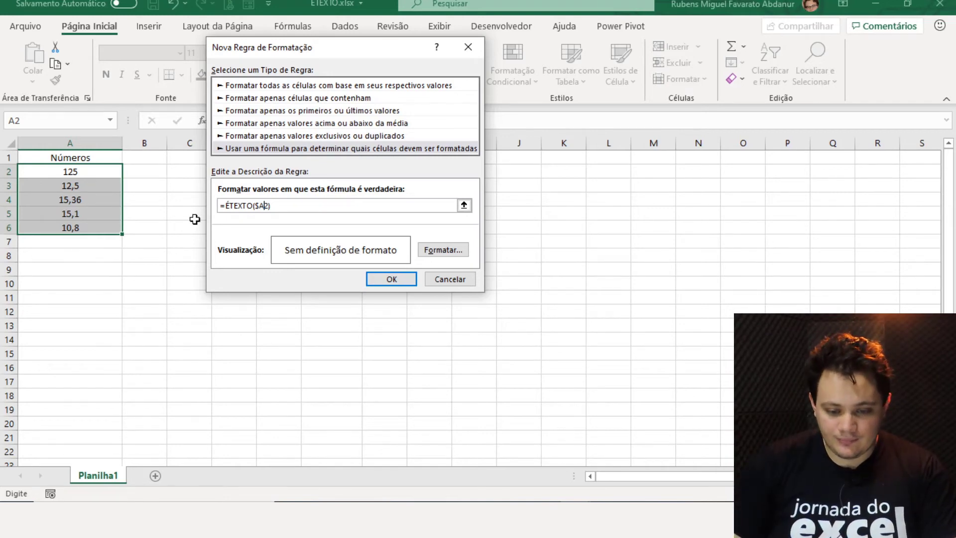
# - Format matching cells with red fill and white font, and apply the rule
pyautogui.click(434, 252)
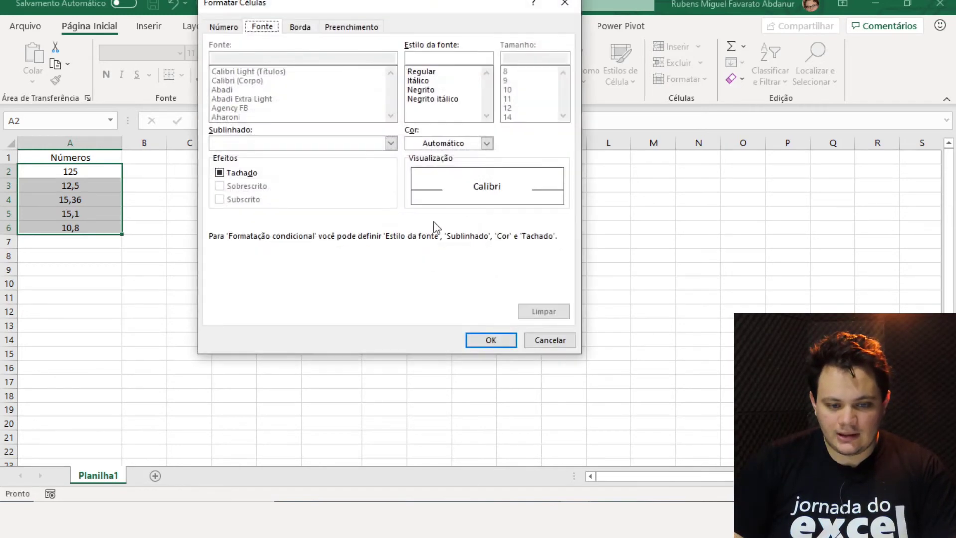
pyautogui.click(339, 27)
pyautogui.click(235, 164)
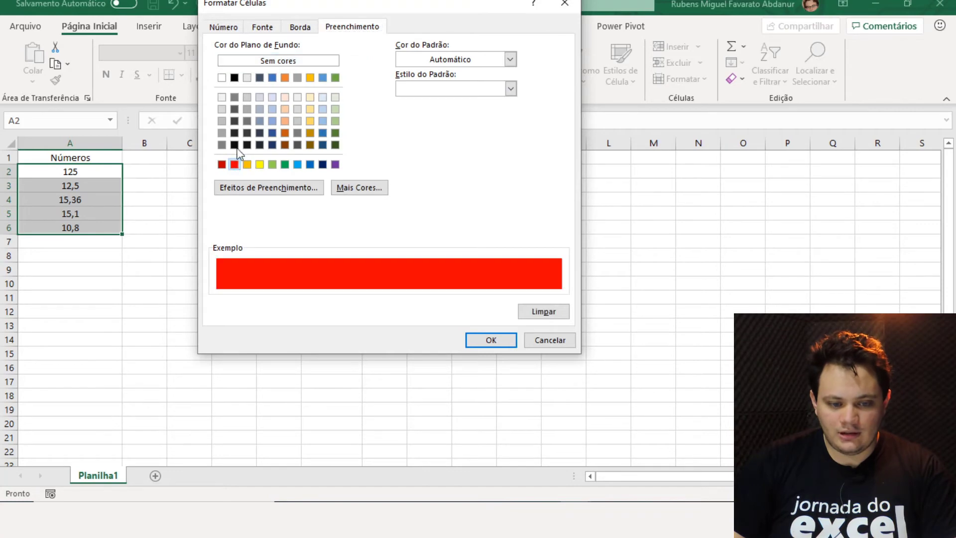
pyautogui.click(260, 27)
pyautogui.click(487, 143)
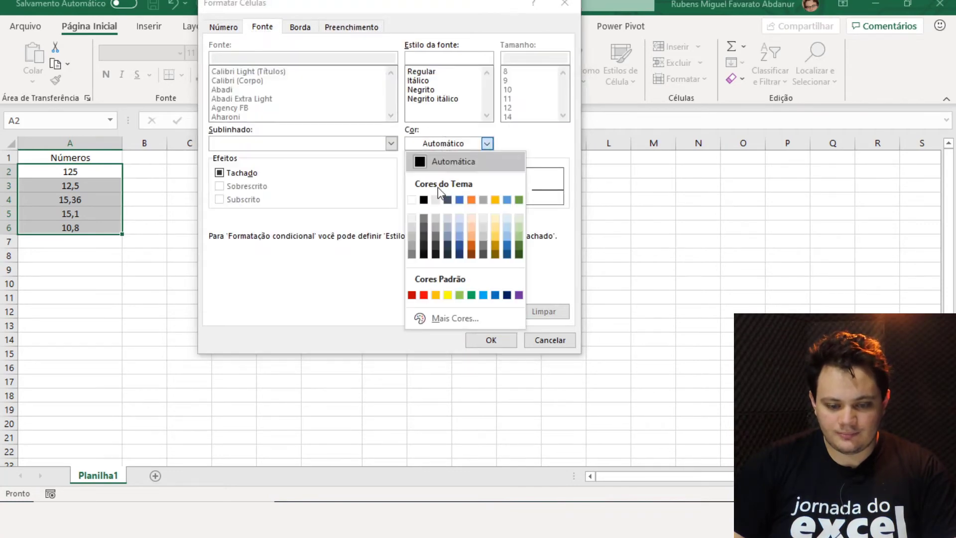
pyautogui.click(412, 200)
pyautogui.click(482, 342)
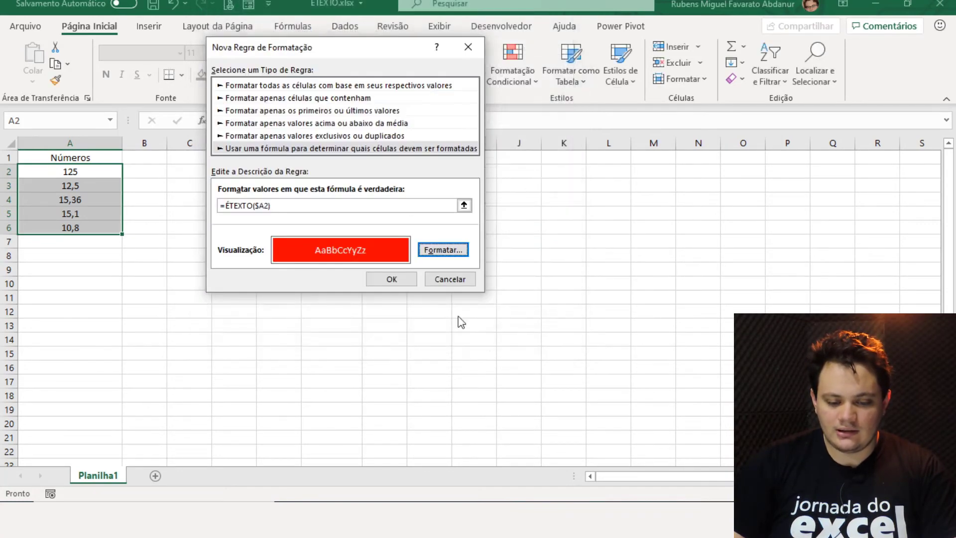
pyautogui.click(392, 278)
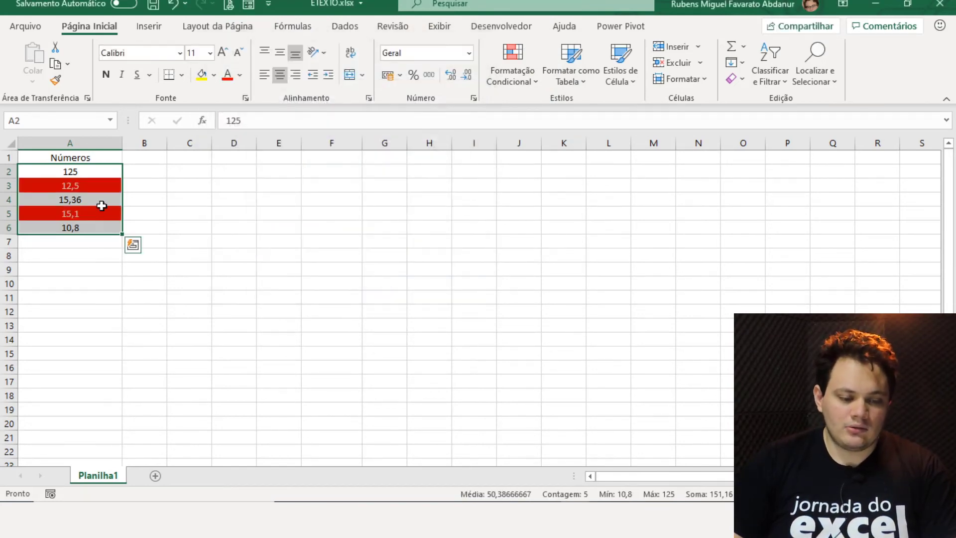
# - Compare how the 12,5, 15,1 and 10,8 entries are stored
pyautogui.click(94, 187)
pyautogui.click(90, 227)
pyautogui.click(94, 185)
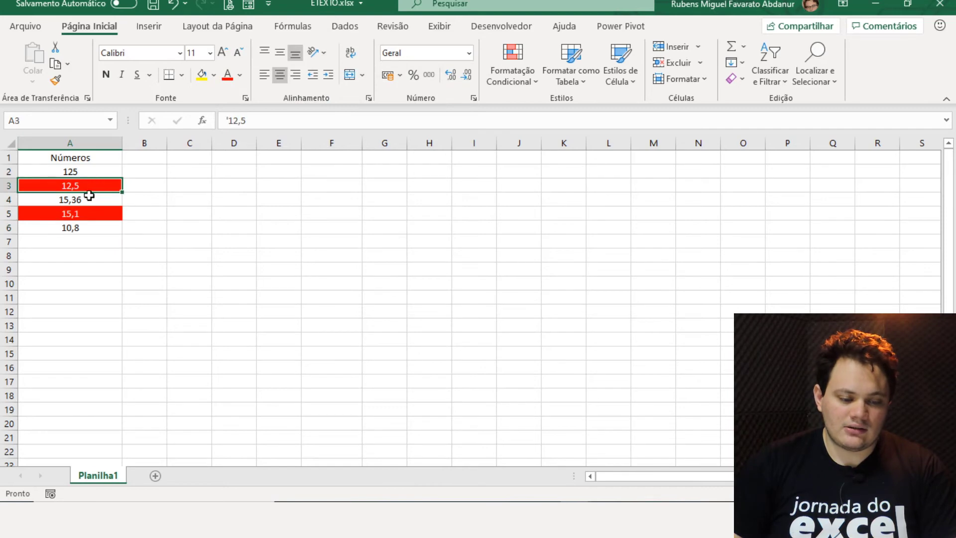
pyautogui.click(86, 211)
pyautogui.click(89, 187)
pyautogui.click(88, 213)
pyautogui.click(95, 182)
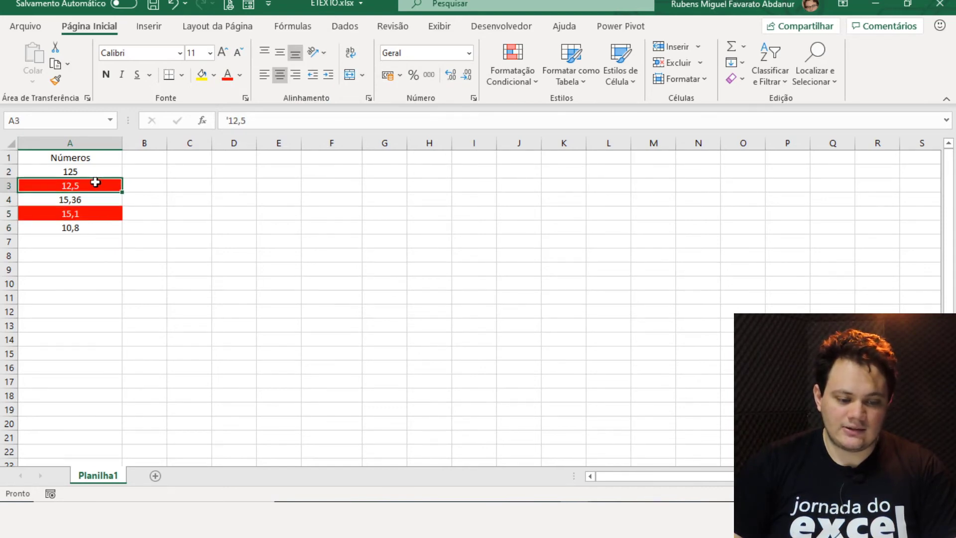
# - Enter =SOMA(A2:A6) in C3 to total the Números column
pyautogui.click(180, 186)
pyautogui.write('=S')
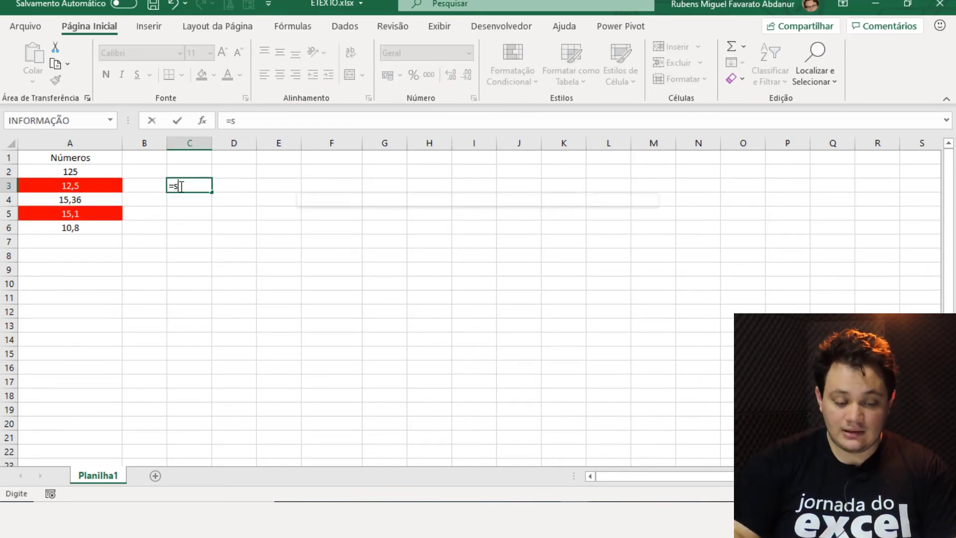
pyautogui.write('OMA(')
pyautogui.moveTo(95, 177); pyautogui.dragTo(105, 227)
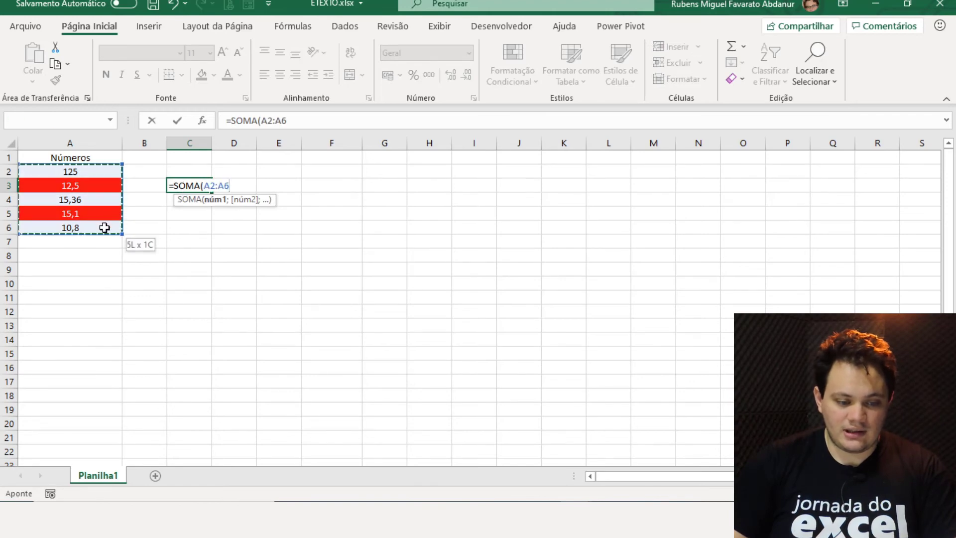
pyautogui.press('Return')
# - Re-enter 12,5 in A3 so it is stored as a real number
pyautogui.click(94, 184)
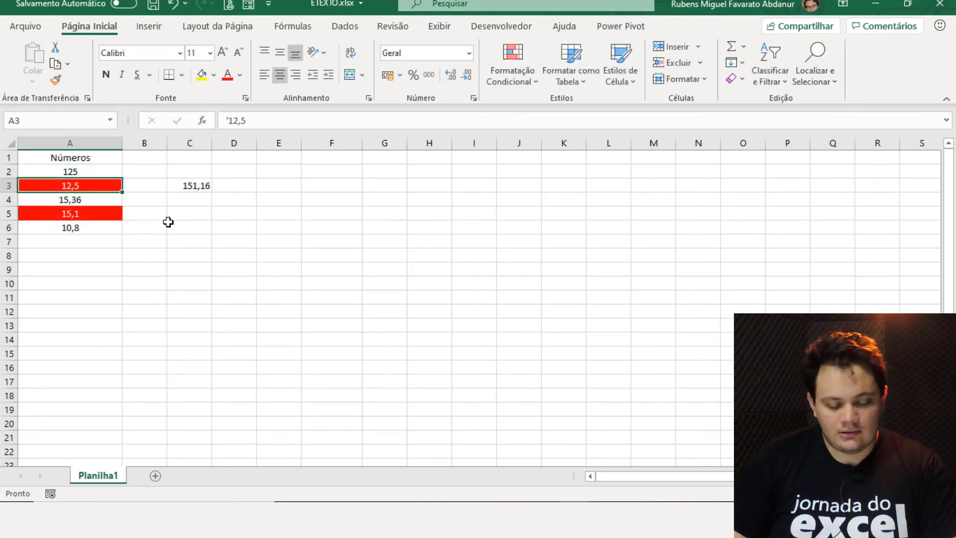
pyautogui.press('F2')
pyautogui.write('12,')
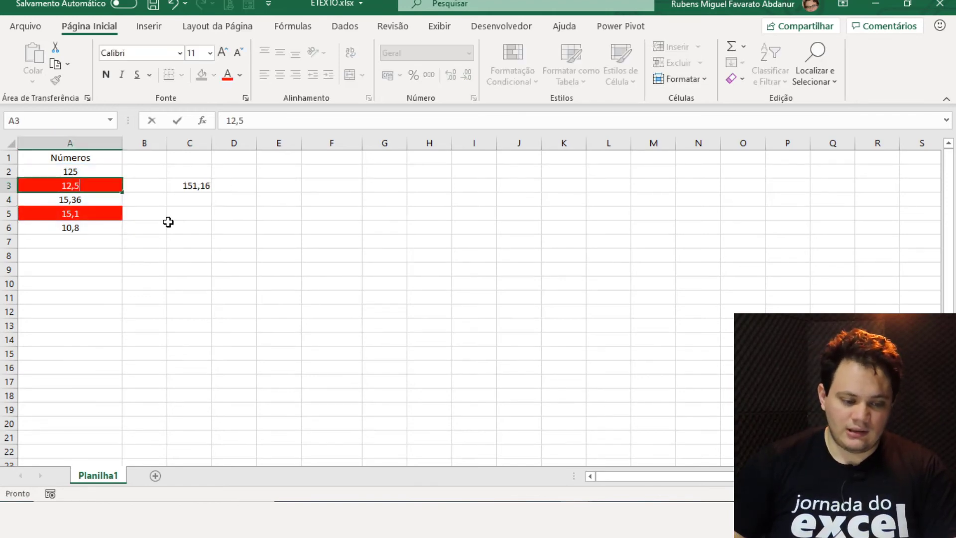
pyautogui.press('Return')
pyautogui.click(203, 179)
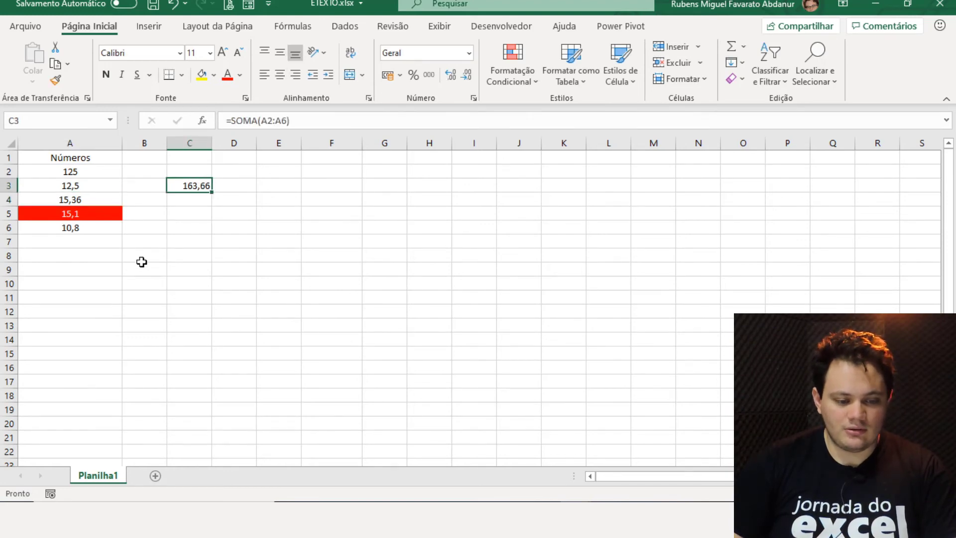
# - Convert 15,1 with =VALOR(A5) in helper cell B5
pyautogui.click(95, 213)
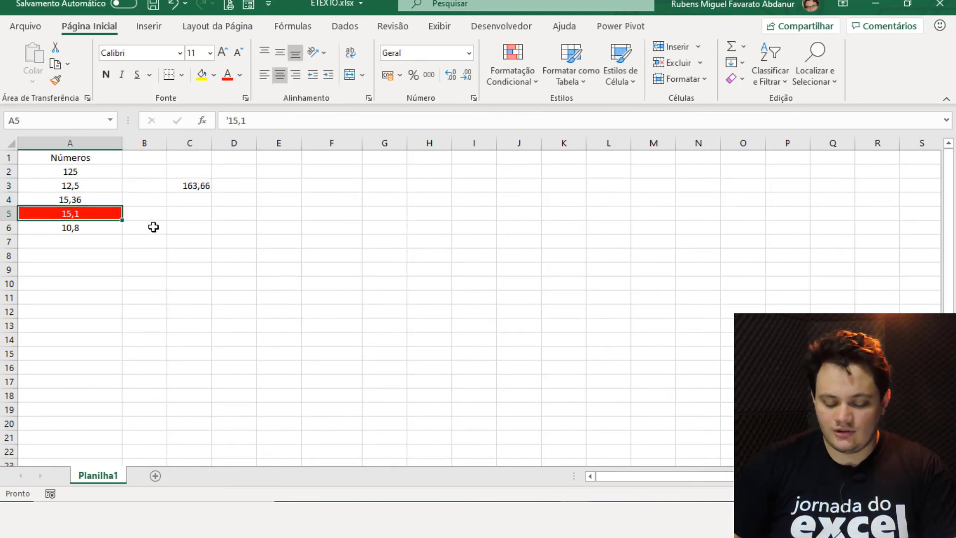
pyautogui.press('Right')
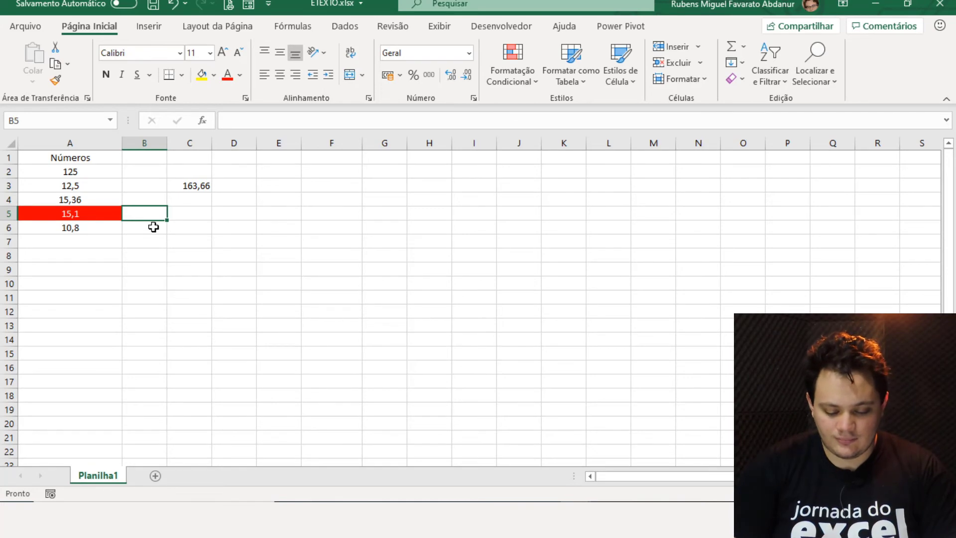
pyautogui.write('=valor')
pyautogui.press('Tab')
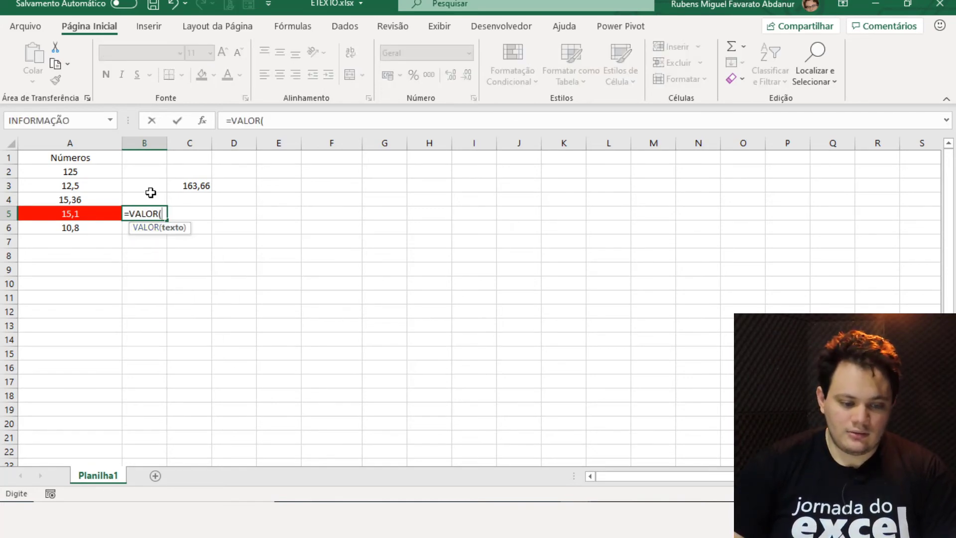
pyautogui.click(94, 217)
pyautogui.press('Return')
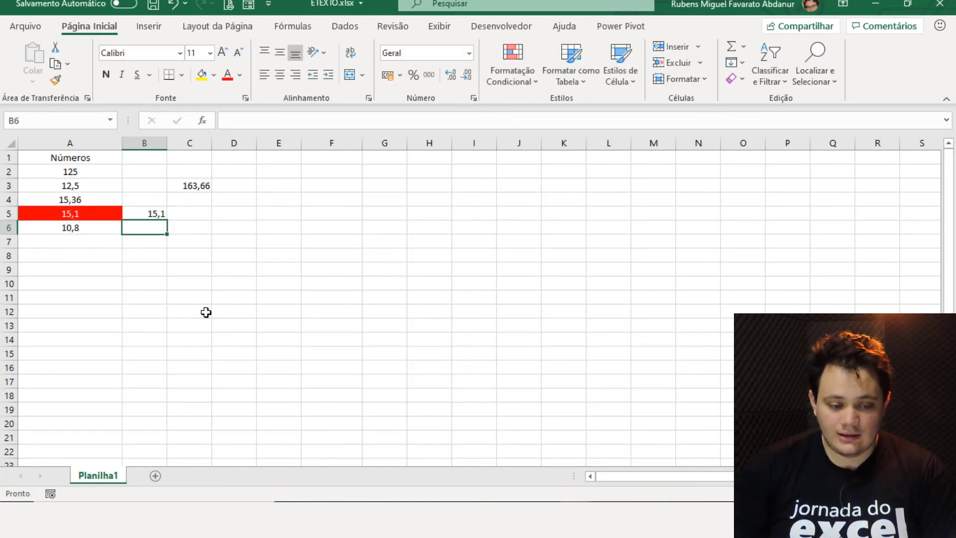
# - Paste B5's result into A5 as a value, clear B5, and check C3 shows 178,76
pyautogui.click(165, 218)
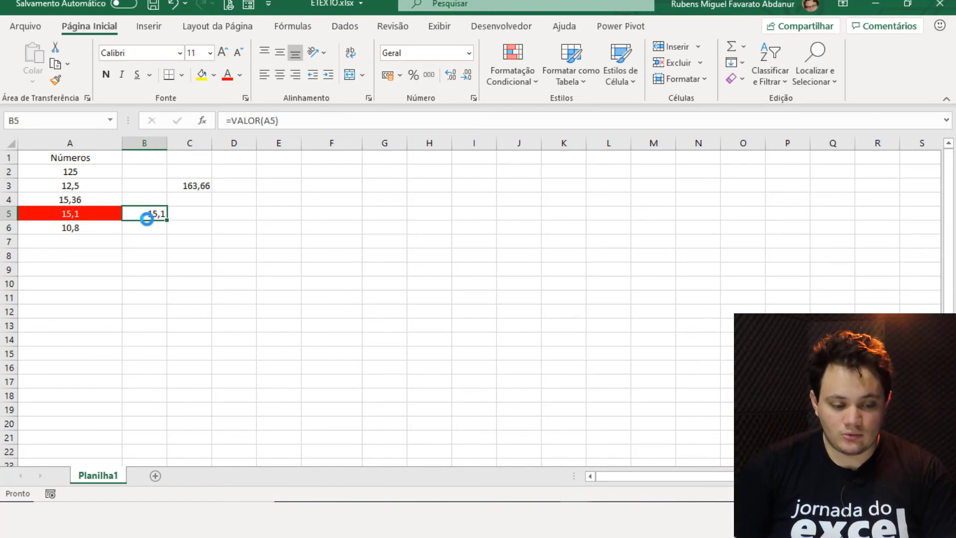
pyautogui.hotkey('ctrl', 'c')
pyautogui.click(97, 214)
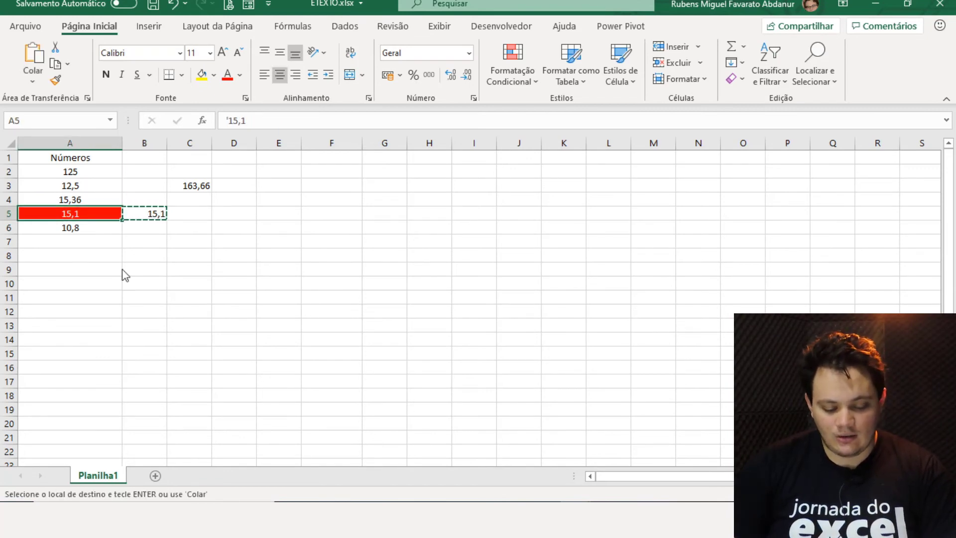
pyautogui.hotkey('ctrl', 'shift', 'v')
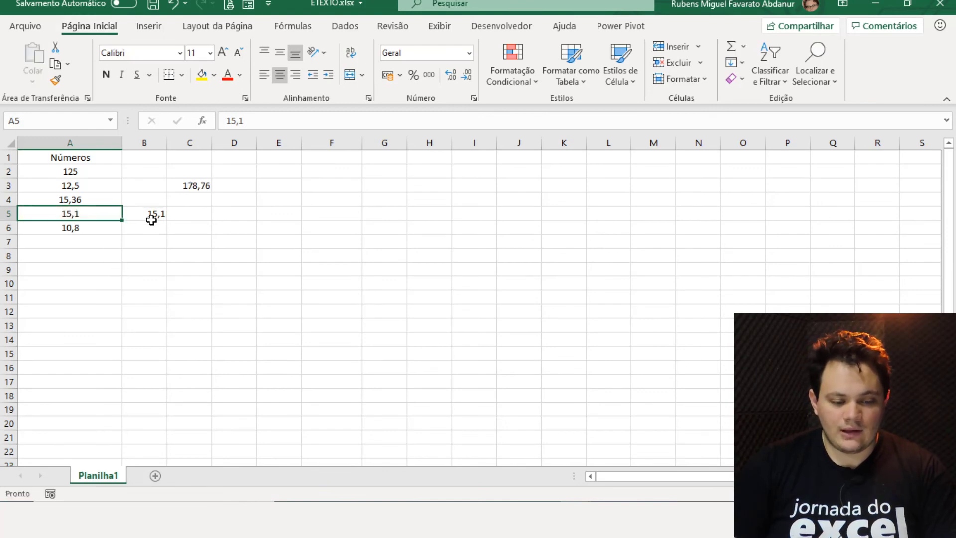
pyautogui.click(151, 218)
pyautogui.press('Delete')
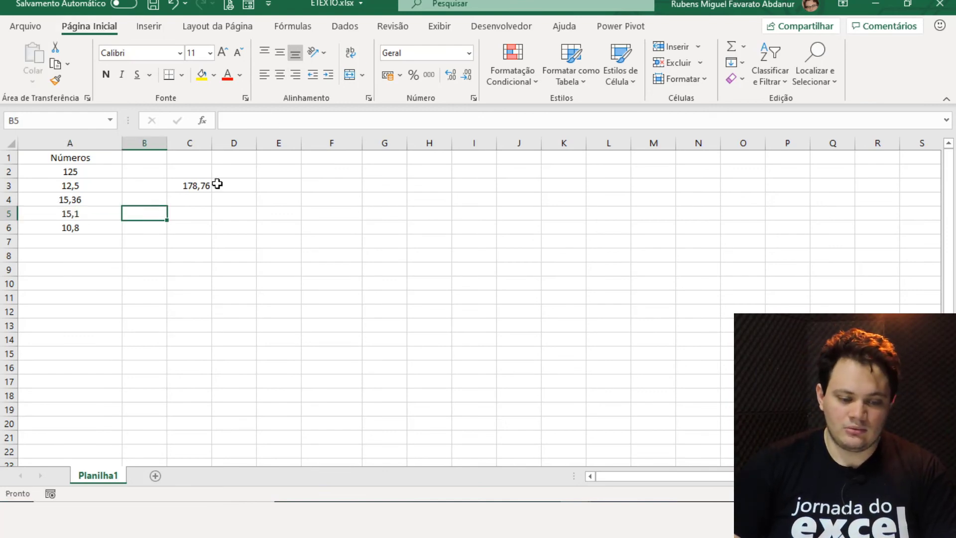
pyautogui.click(205, 182)
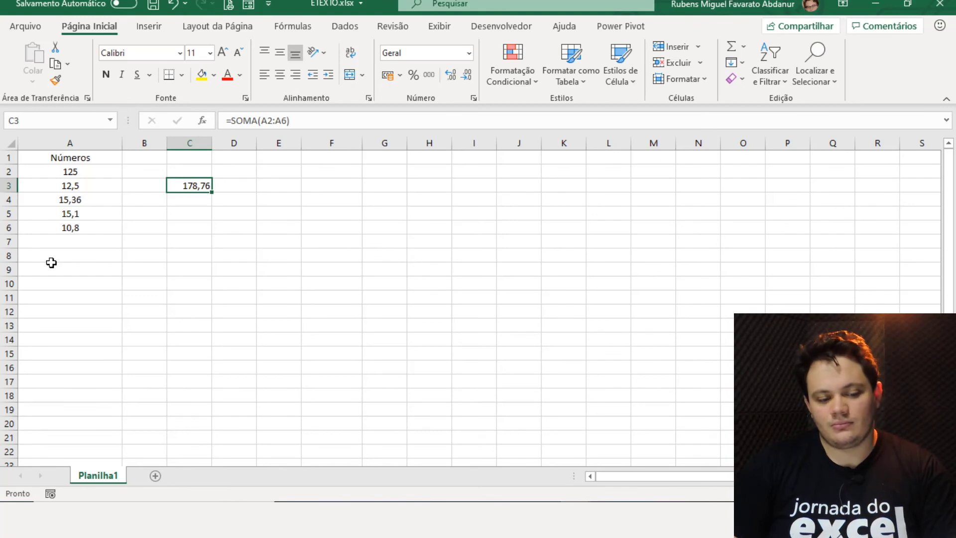